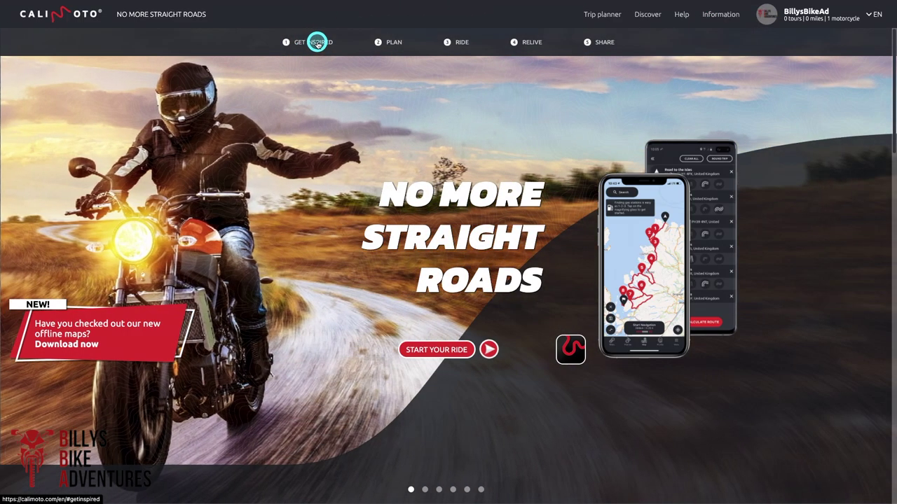
- Look through the homepage's Get Inspired, Plan, Ride, Relive and Share sections
click(317, 42)
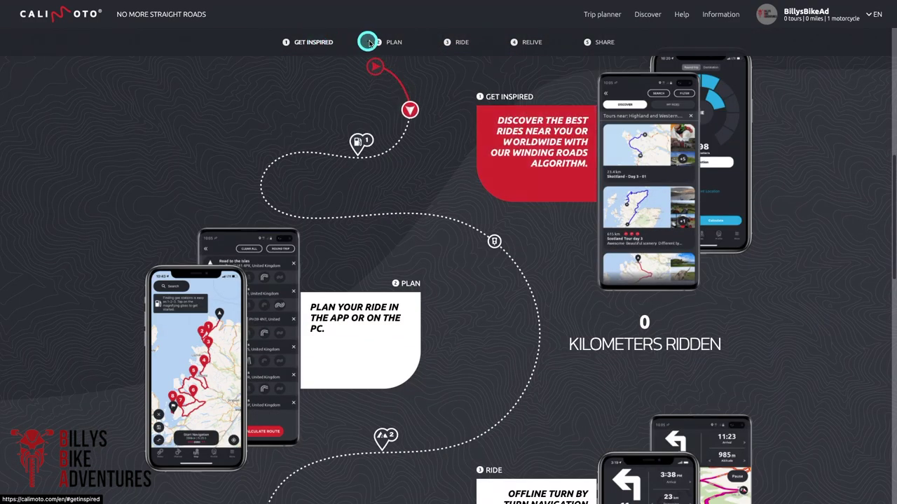
click(398, 43)
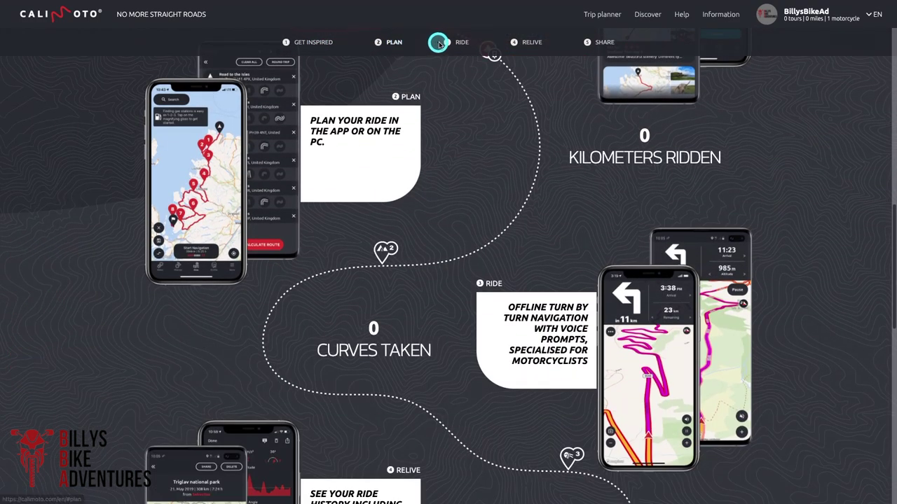
click(482, 44)
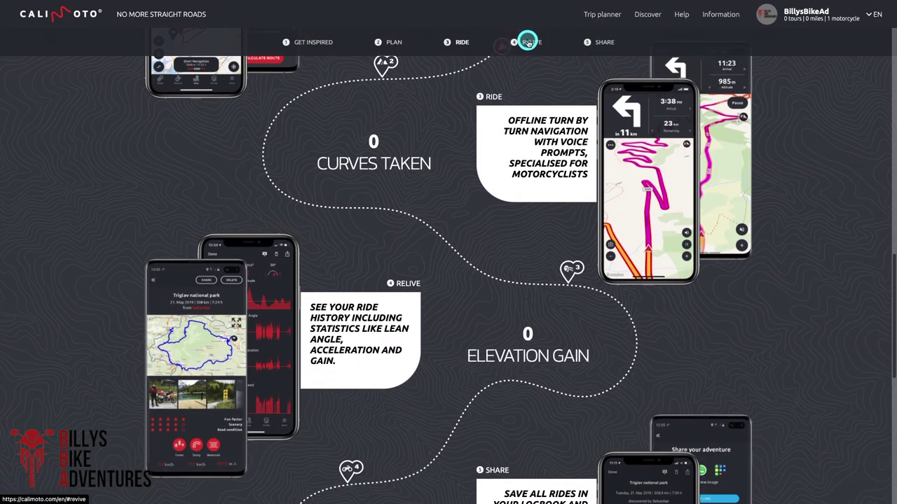
click(549, 42)
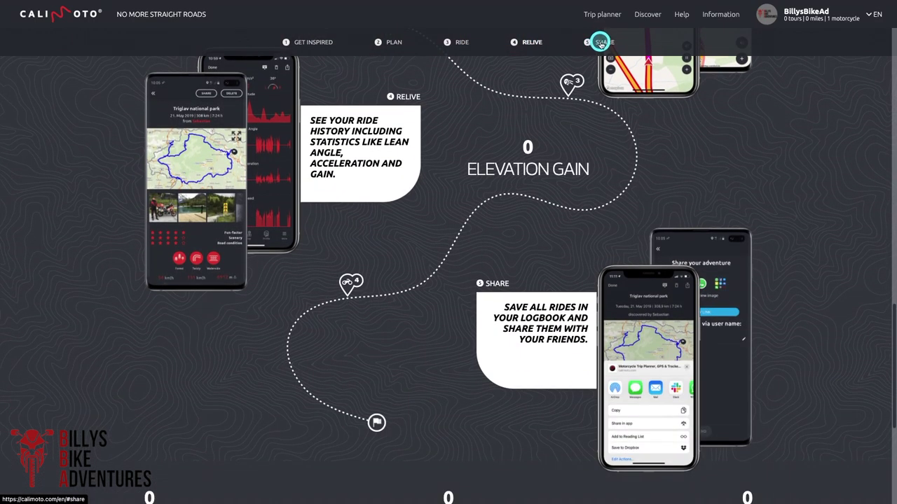
click(604, 42)
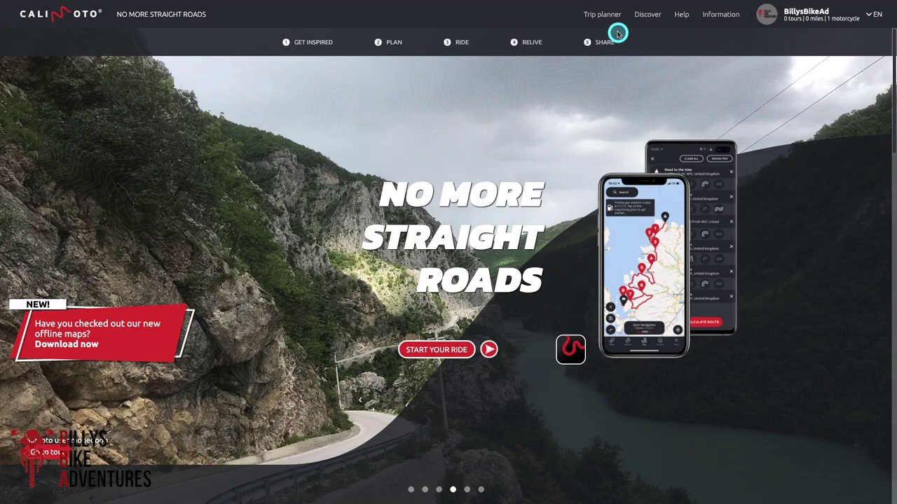
- Open the motorcycle trip planner
mouse_move(733, 15)
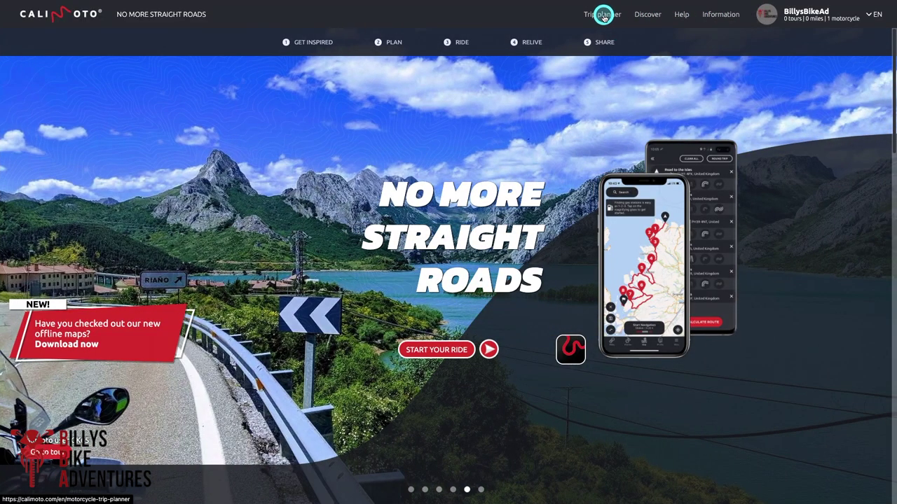
click(604, 18)
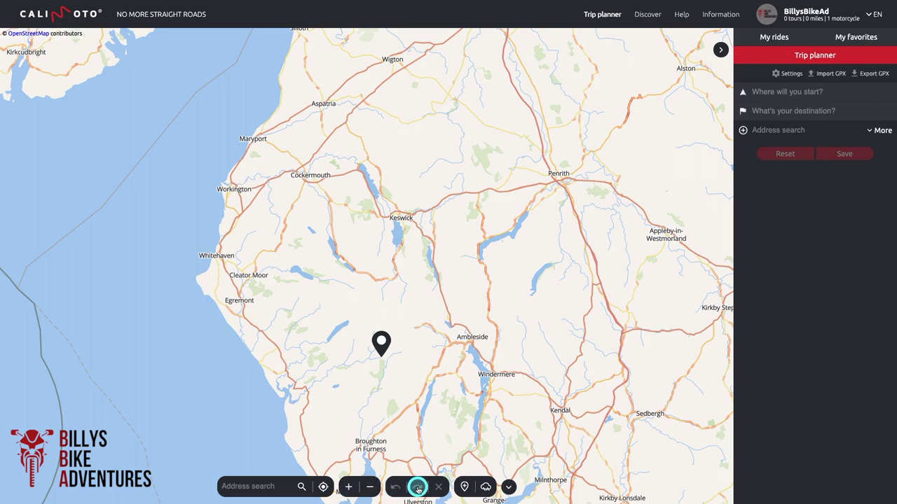
- View restaurants and fuel stations on the map around Windermere, and hide the points of interest again
click(464, 486)
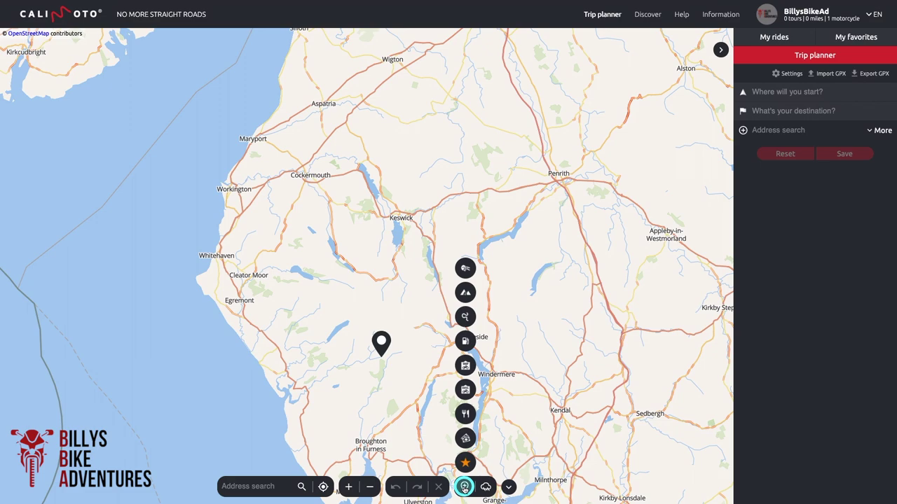
click(466, 414)
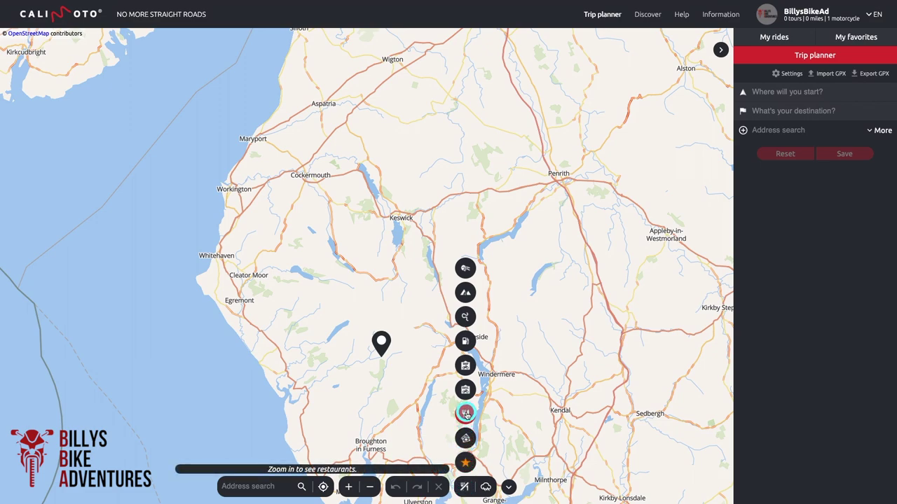
double_click(439, 406)
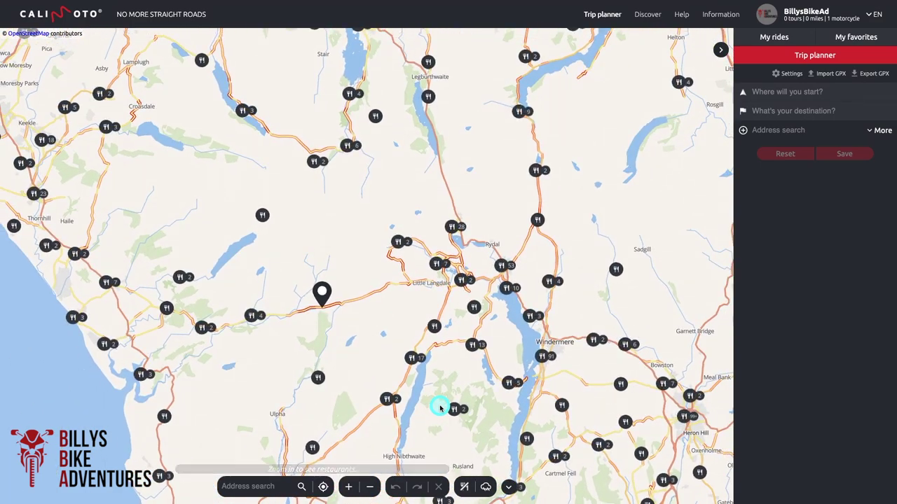
click(465, 487)
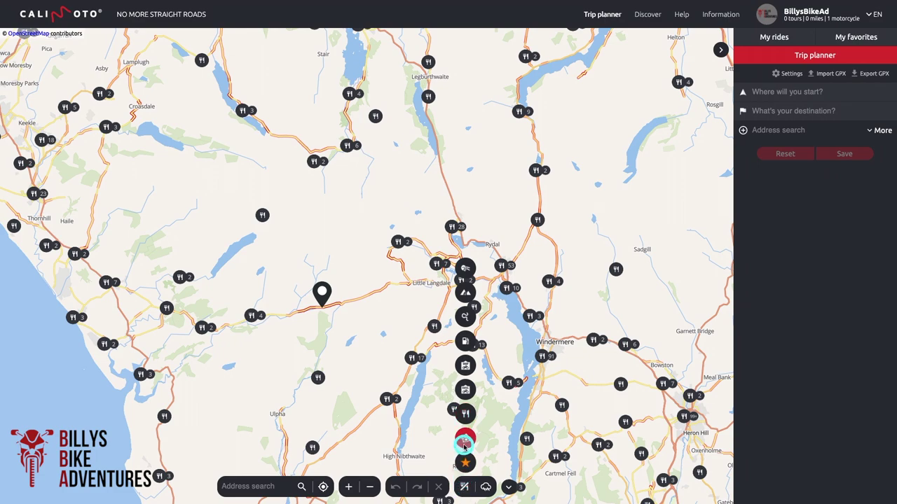
click(465, 342)
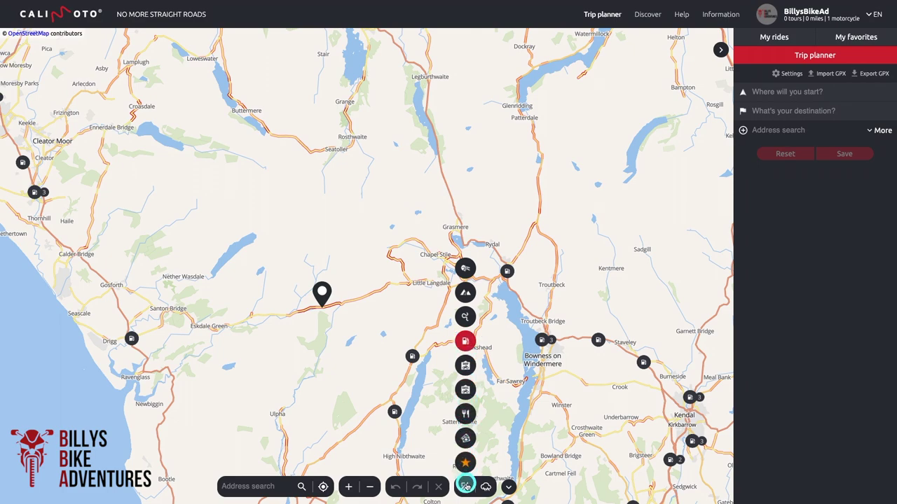
click(466, 486)
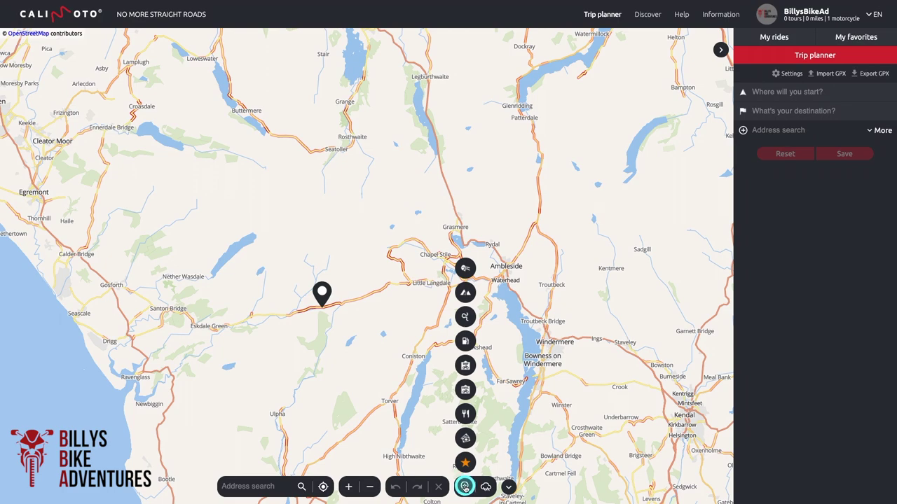
- Examine the rain forecast overlay on the map across northern England and hide it again
click(486, 487)
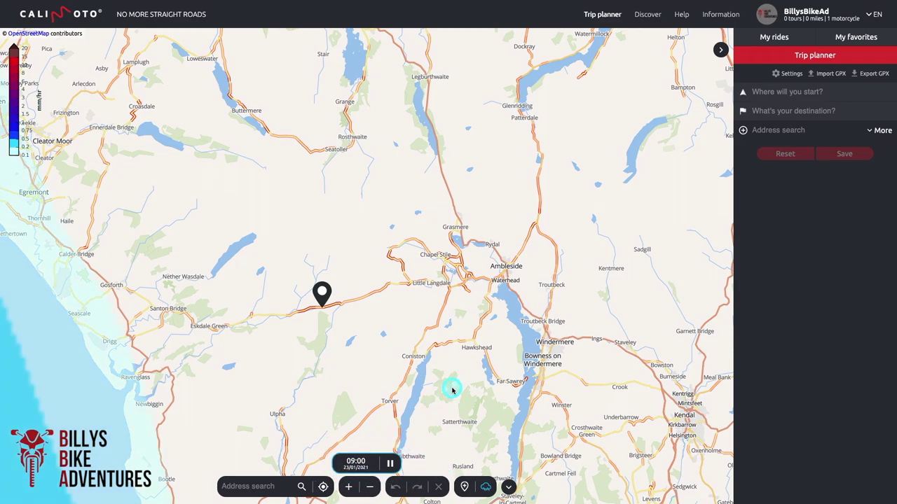
scroll(451, 388, down, 1)
scroll(452, 390, down, 1)
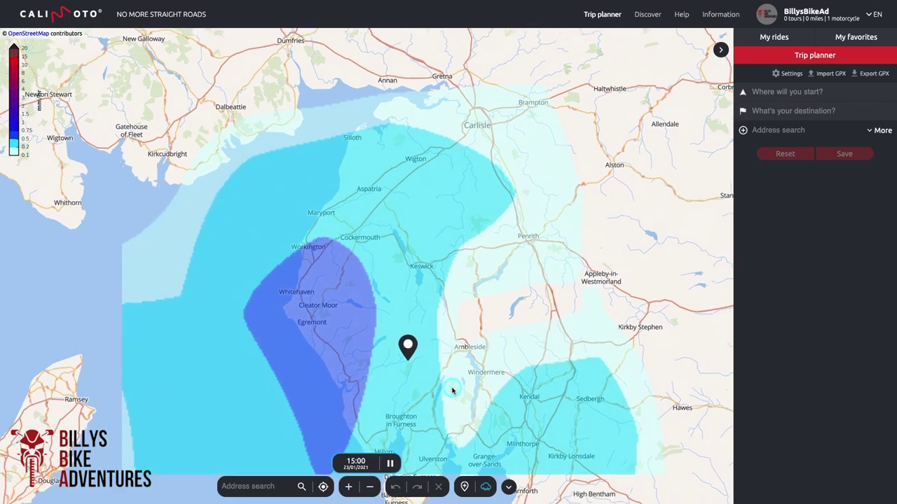
scroll(452, 391, down, 1)
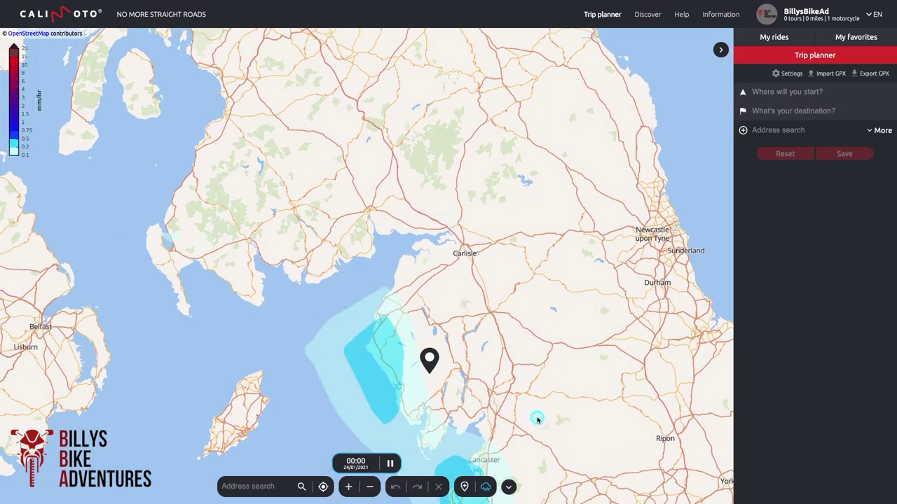
drag(537, 418, 448, 286)
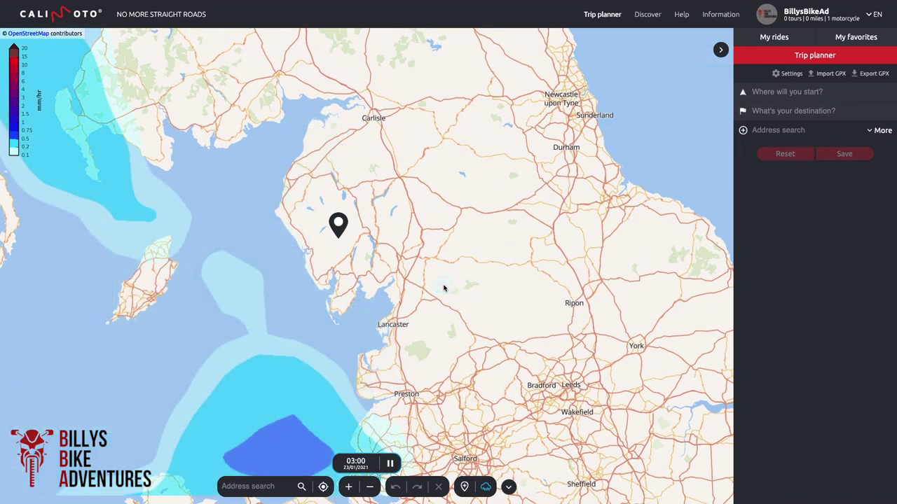
click(418, 466)
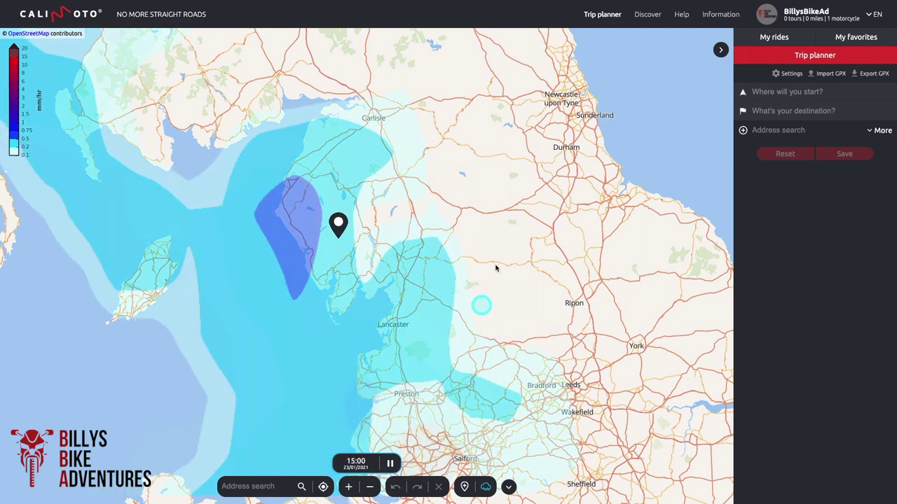
click(636, 5)
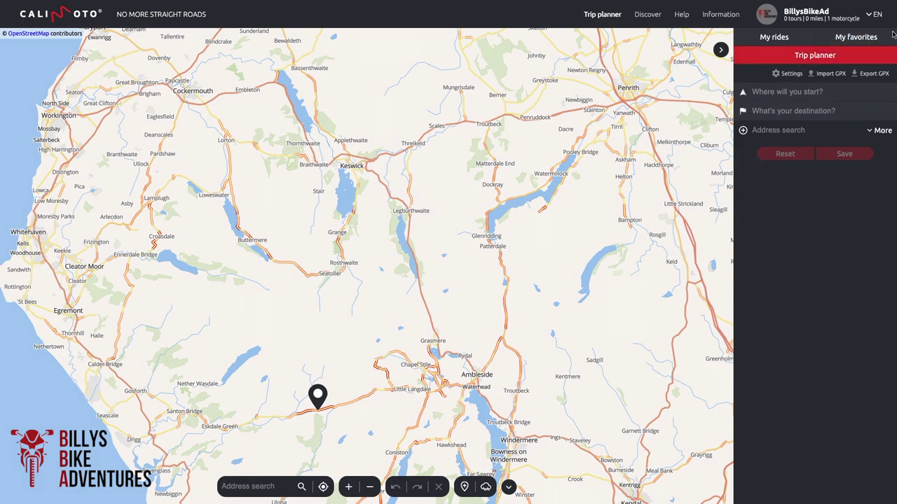
- Check the saved rides and favorites, and return to the trip planner
click(758, 38)
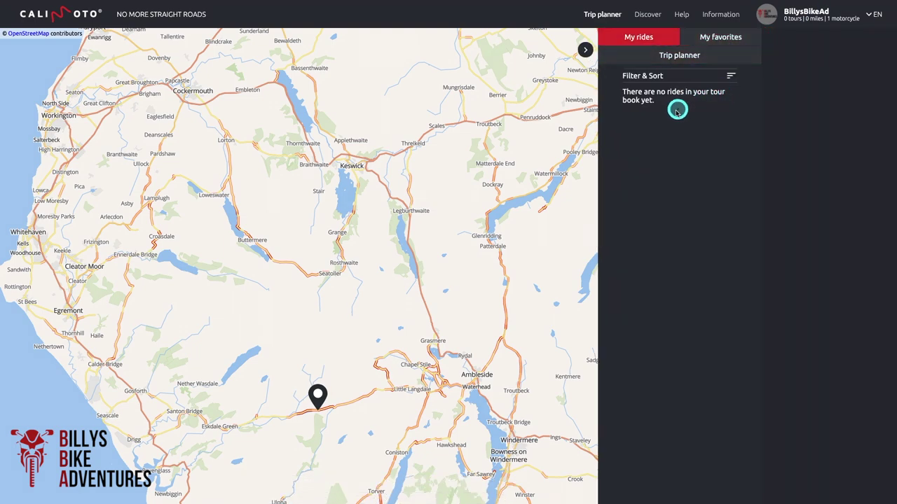
click(749, 40)
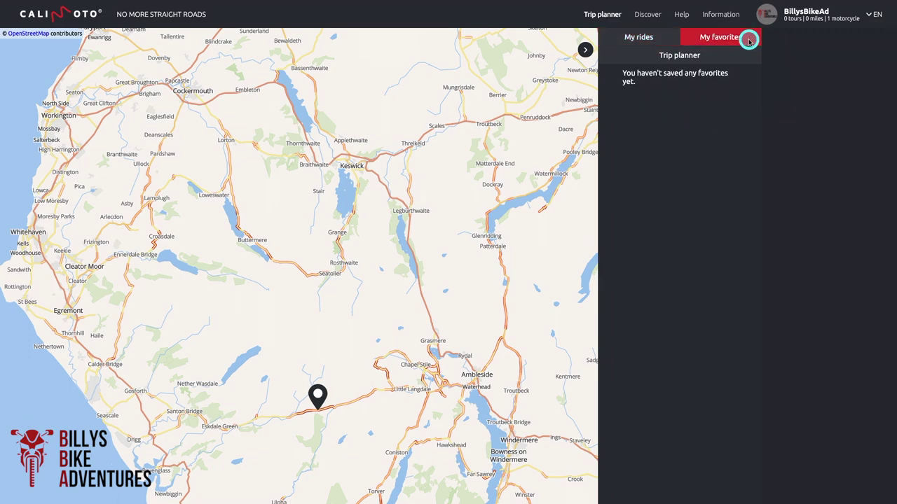
click(694, 55)
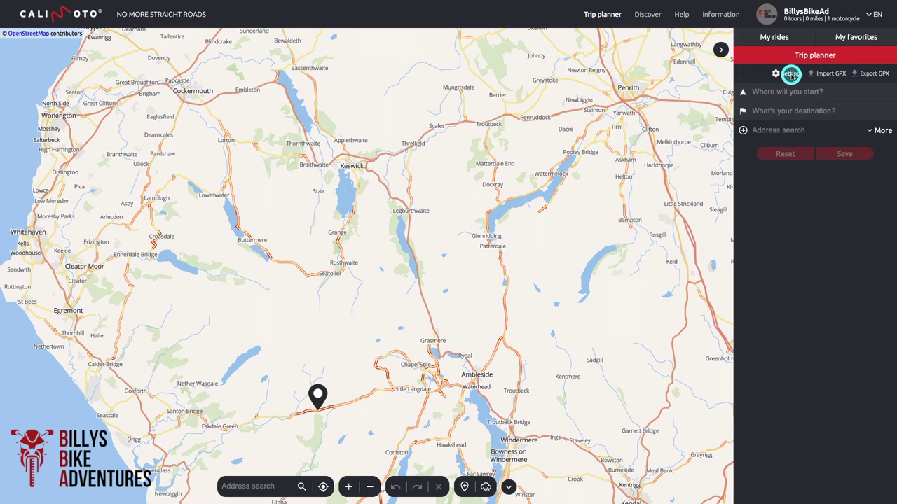
- Select Miles as the distance unit in the trip planner settings, keep smart via point connection enabled, and close the settings
click(791, 74)
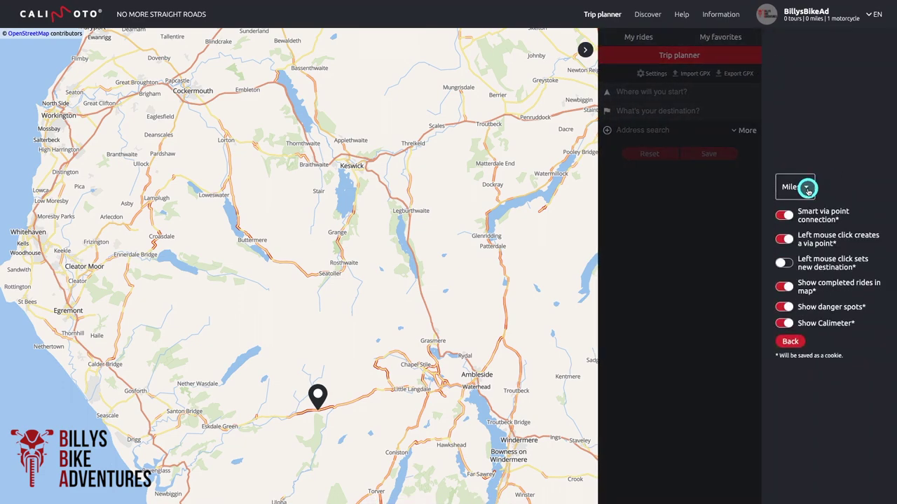
click(808, 189)
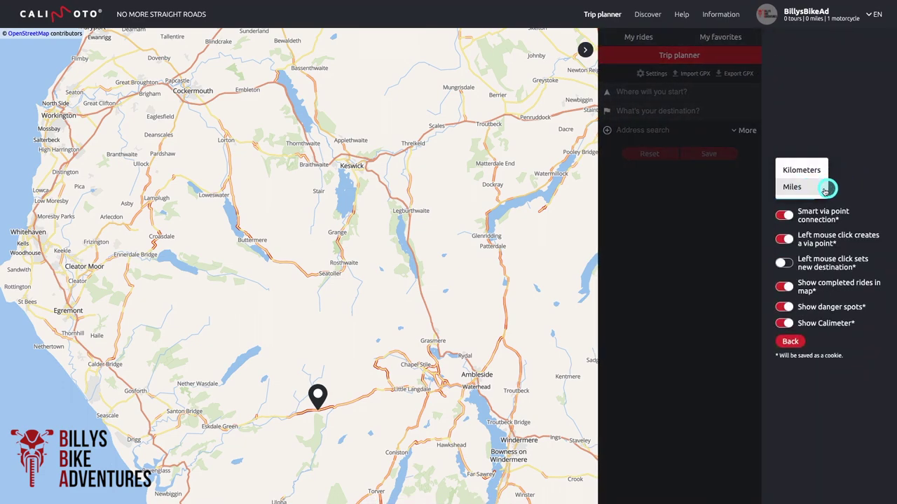
click(799, 187)
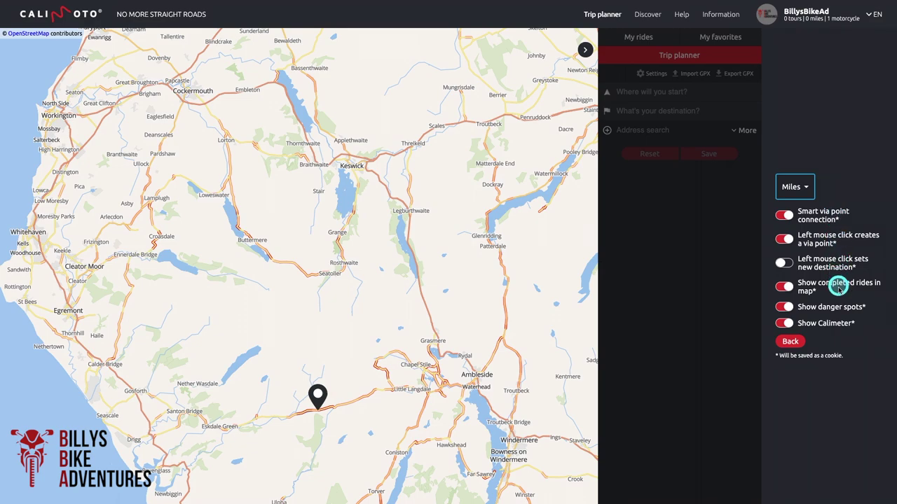
click(784, 216)
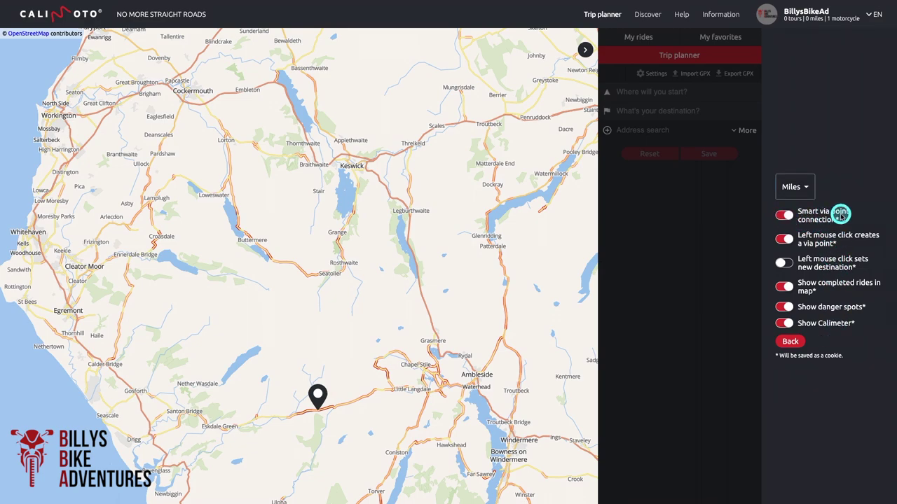
click(791, 342)
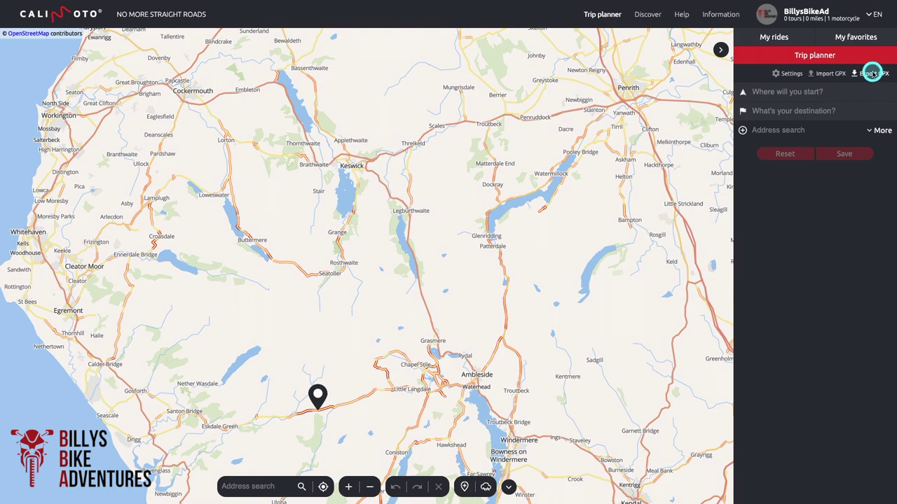
- Set the route's starting point to Troutbeck Inn on the A5091
click(780, 91)
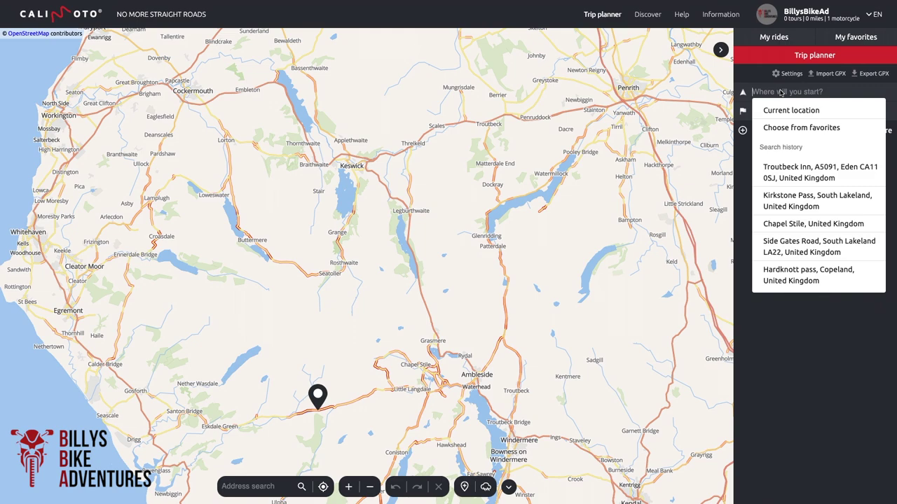
click(780, 91)
text(Troutbeck inn)
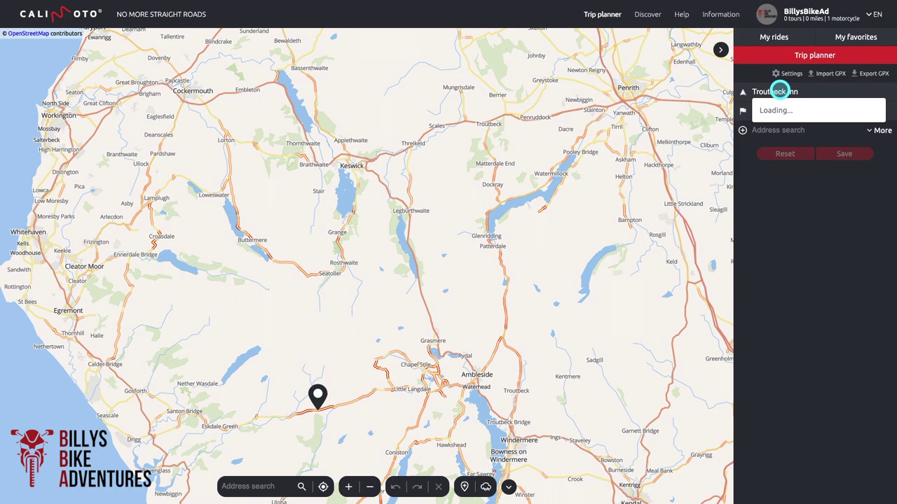
click(801, 111)
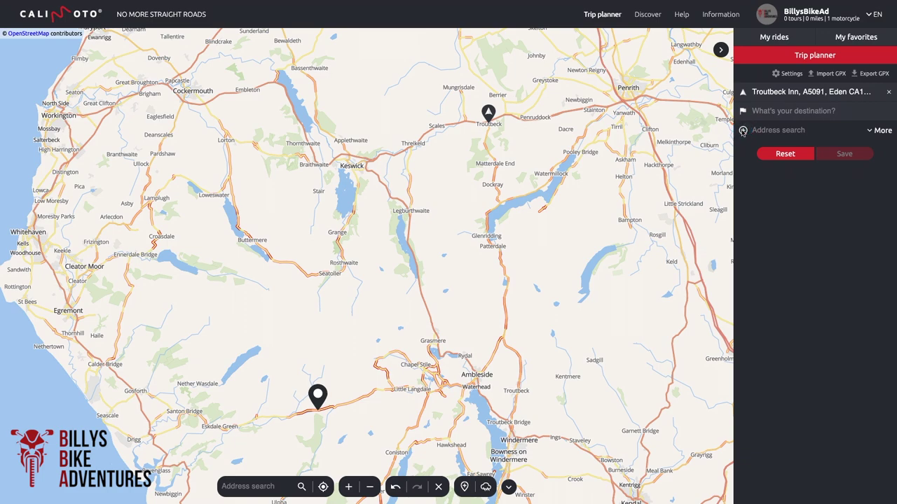
- Add Honister Pass, Allerdale, as the first via point of the route
click(742, 131)
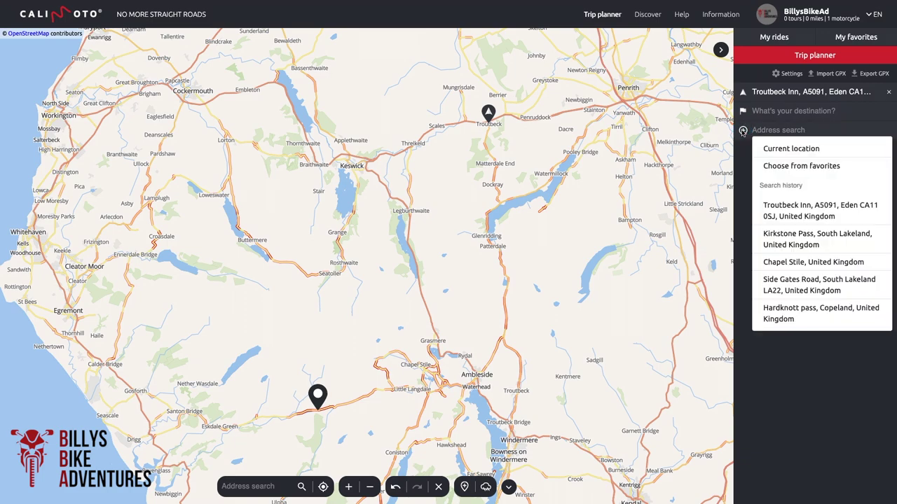
text(honist)
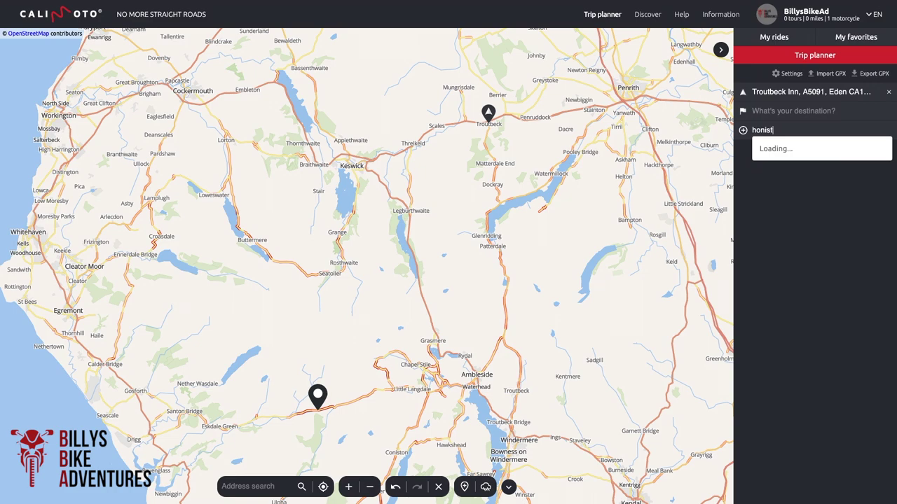
text(er pass)
click(765, 154)
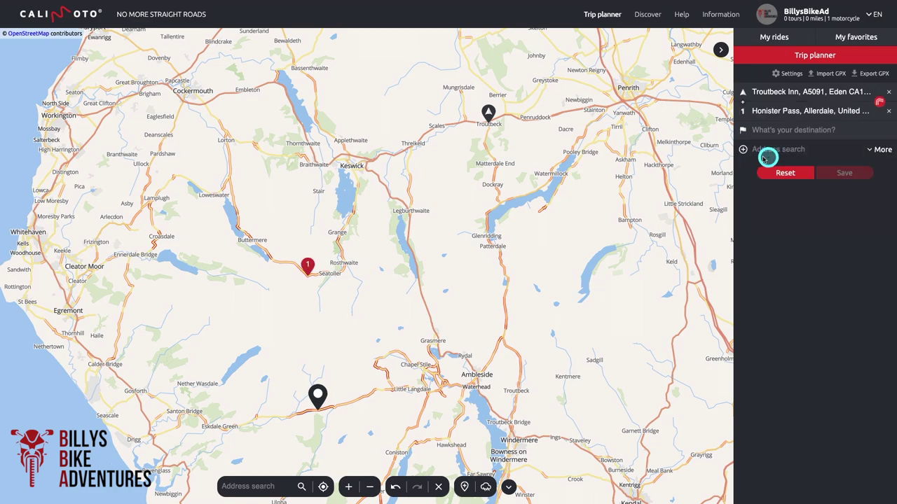
- Search for Hardknott pass as the second via point of the route
click(744, 150)
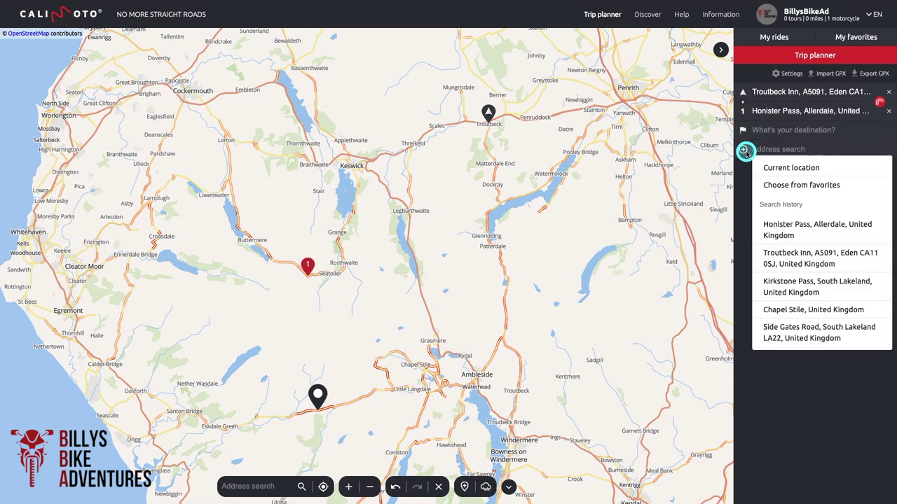
text(hardknot)
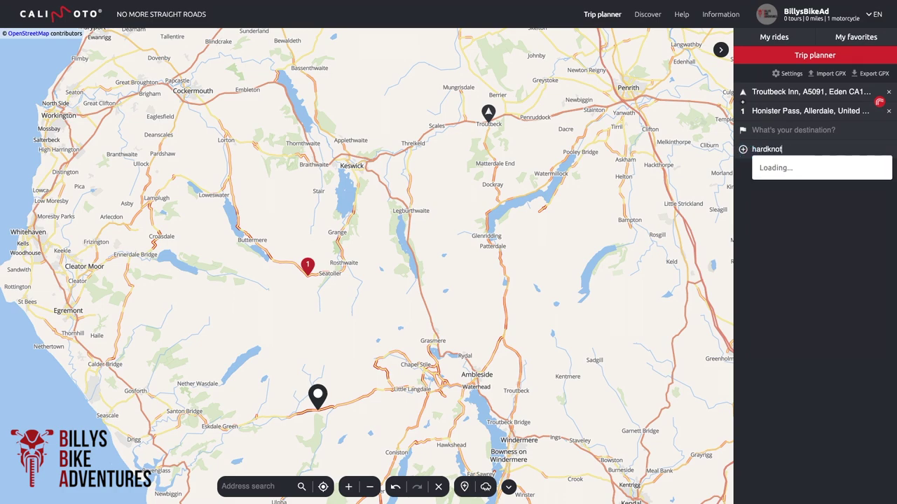